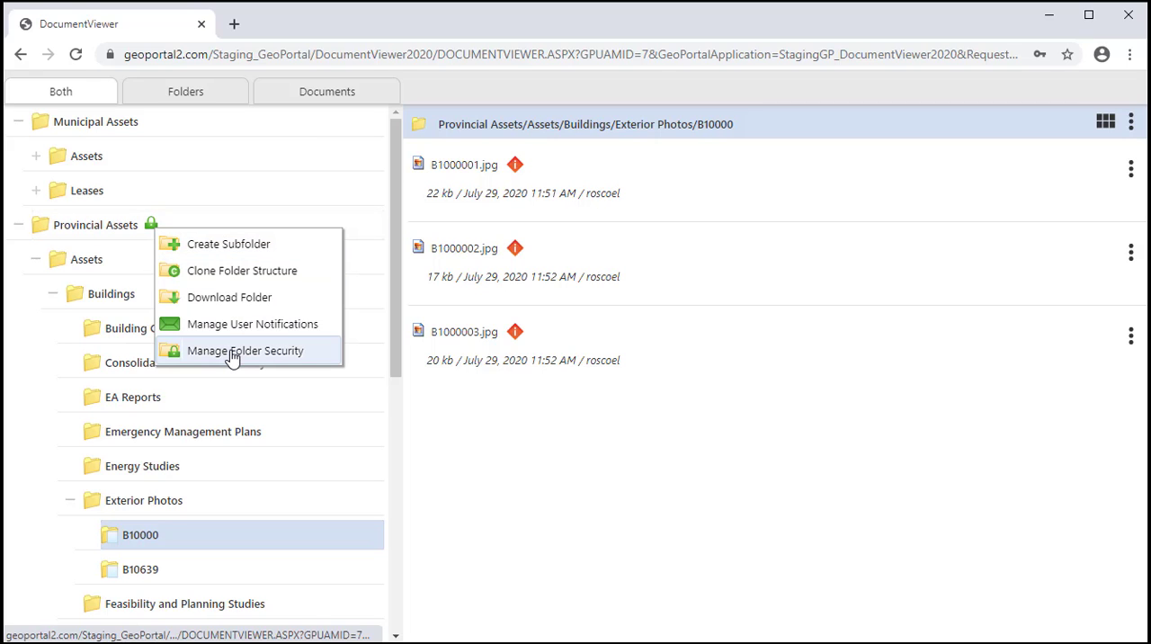
Allow all users access to the Exterior Photos folder, apply it to sub-folders, and update the folder security
left_click(84, 226)
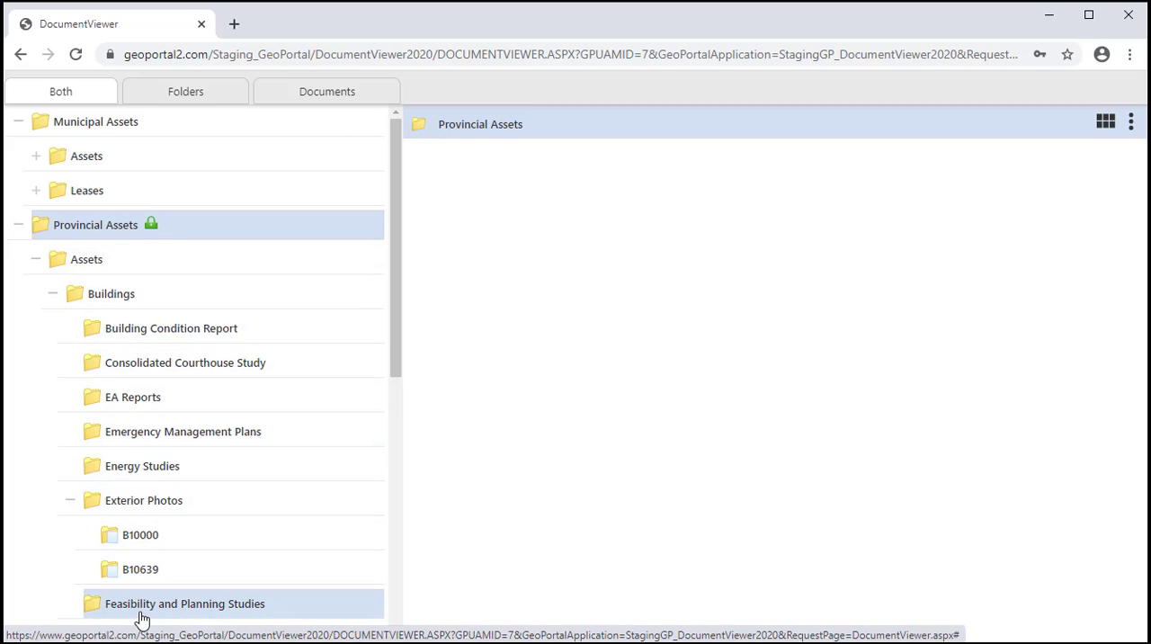
right_click(141, 511)
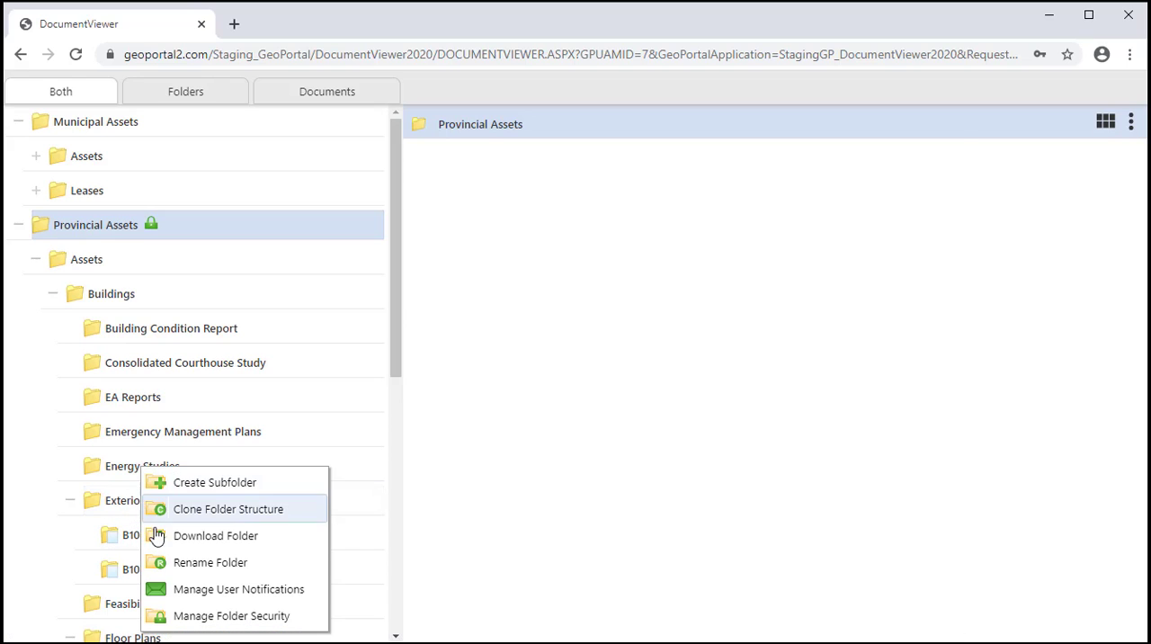
left_click(206, 616)
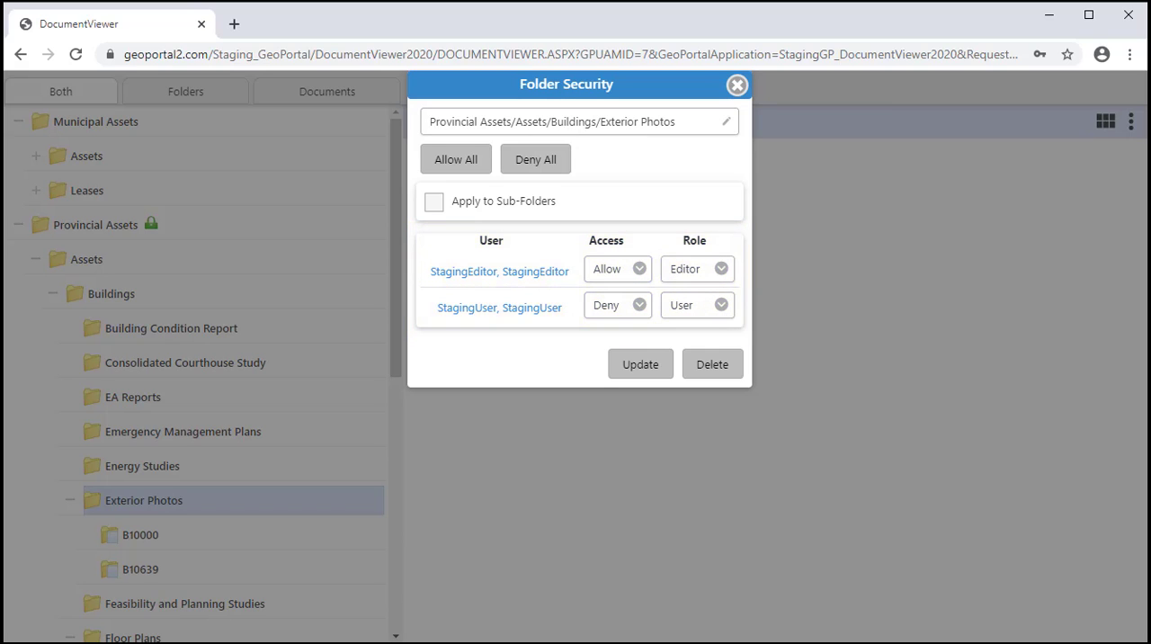
left_click(456, 169)
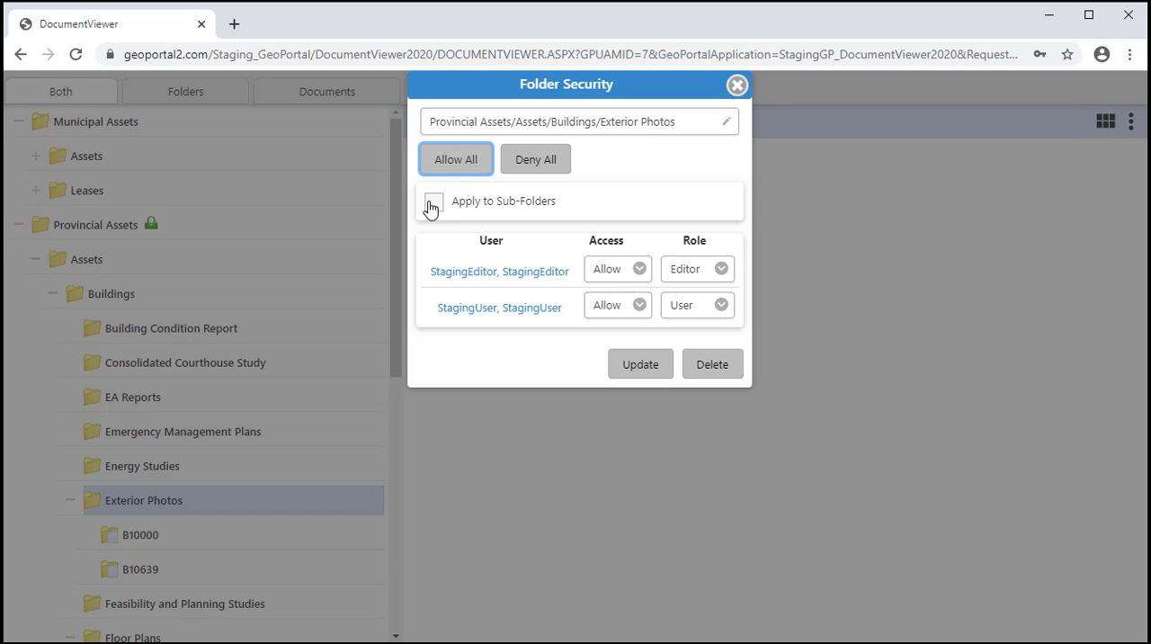
left_click(431, 203)
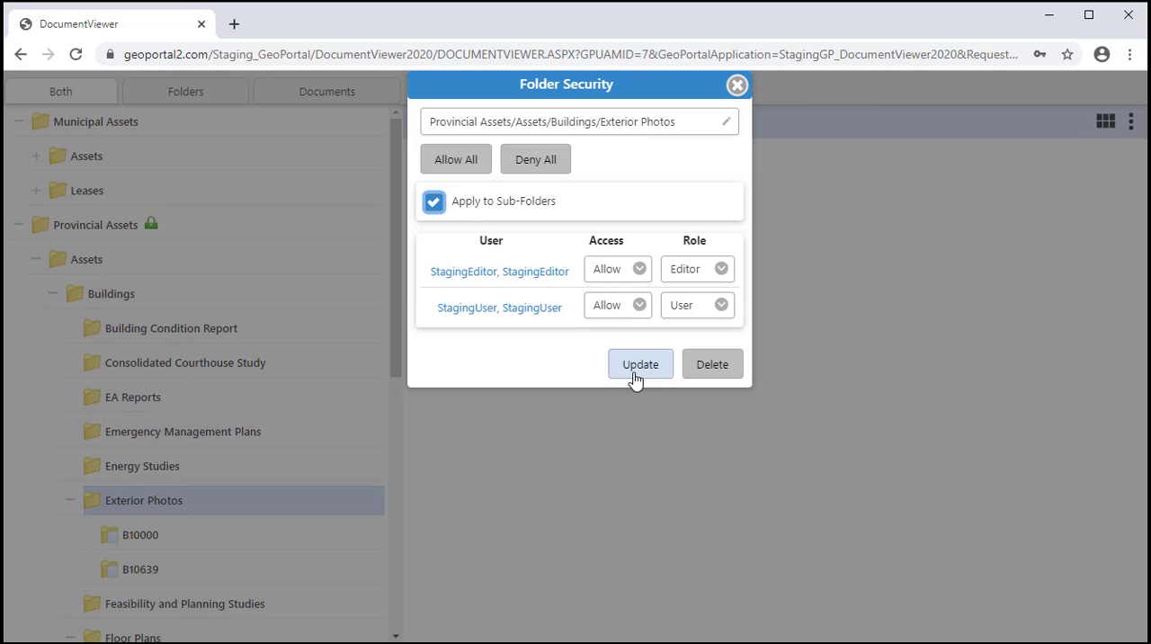
left_click(633, 376)
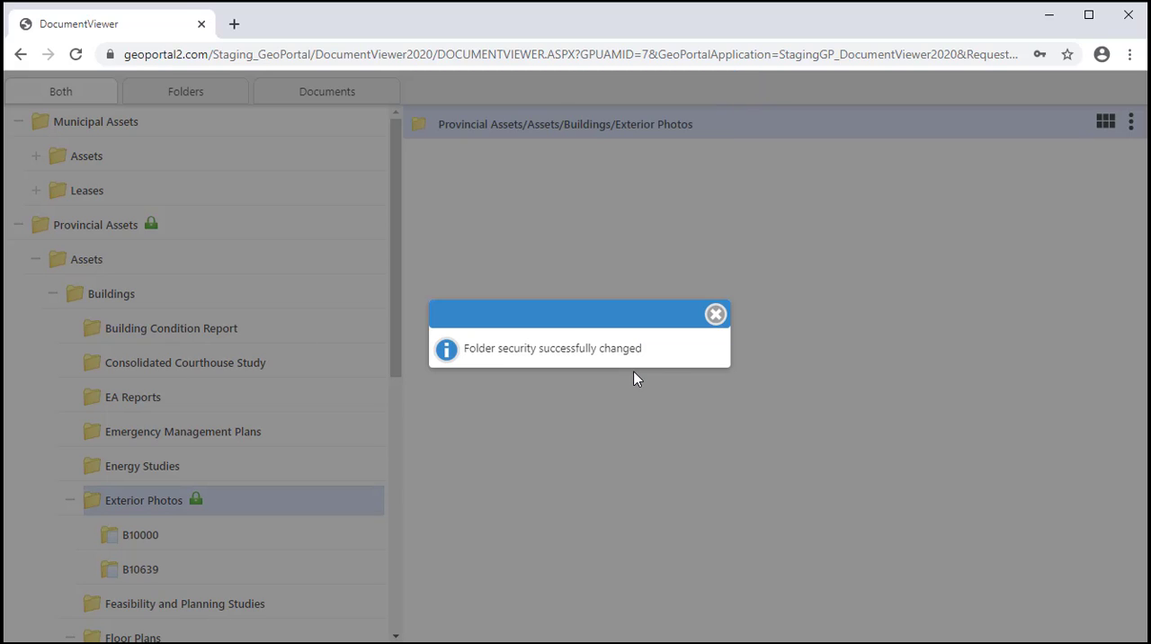
left_click(715, 315)
Deny all users access to the Exterior Photos folder and update its folder security
right_click(214, 505)
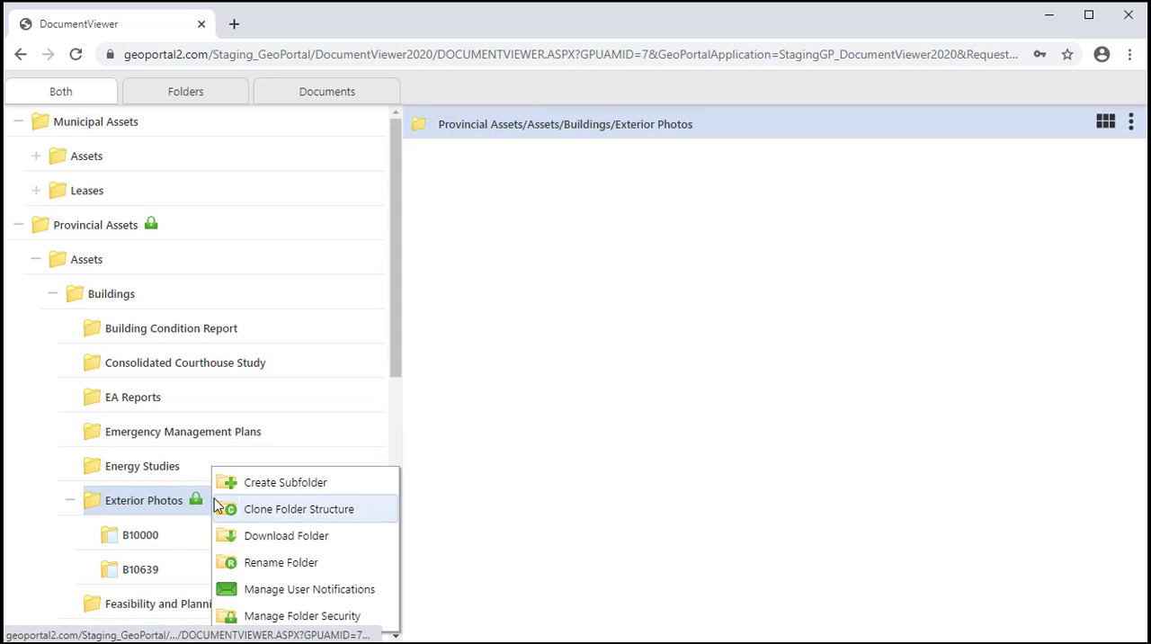
left_click(287, 619)
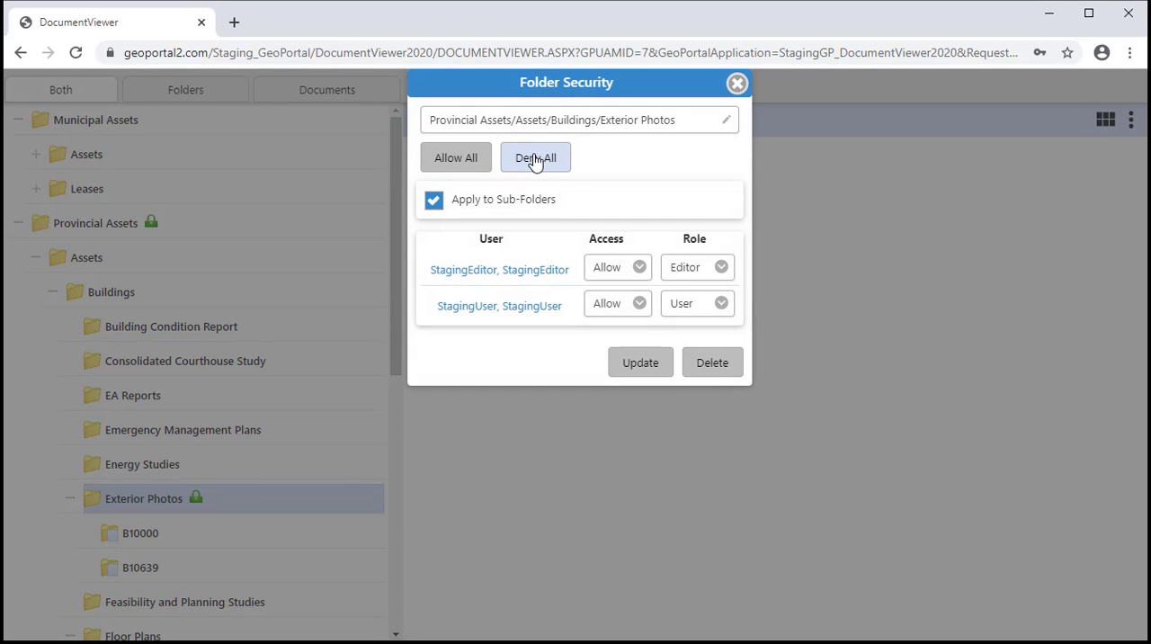
left_click(535, 160)
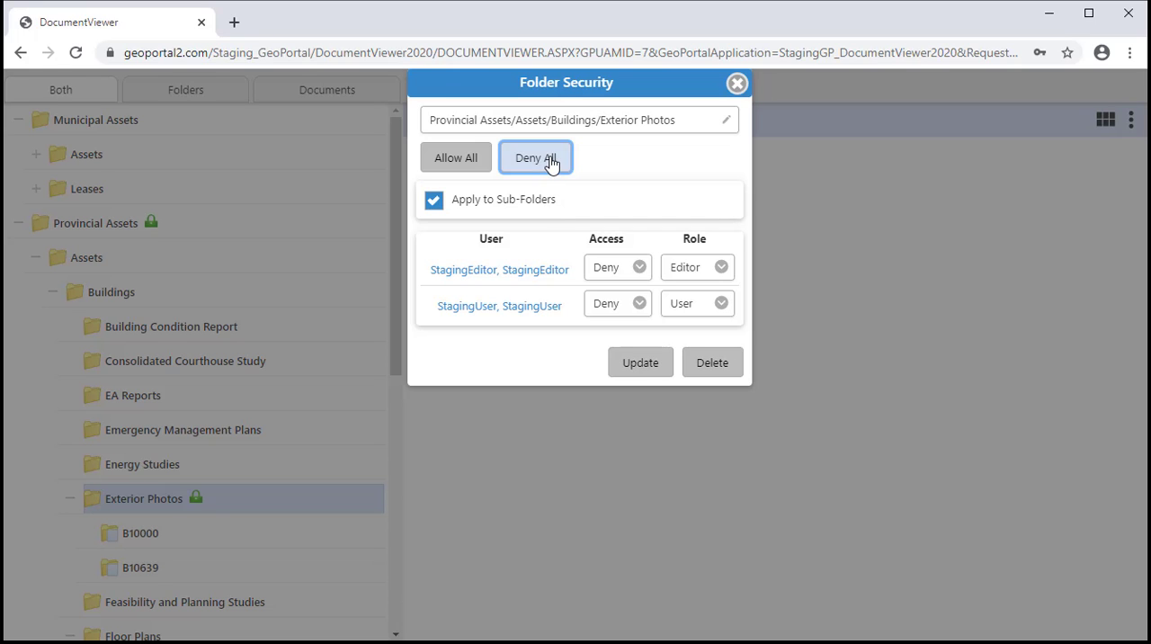
left_click(642, 369)
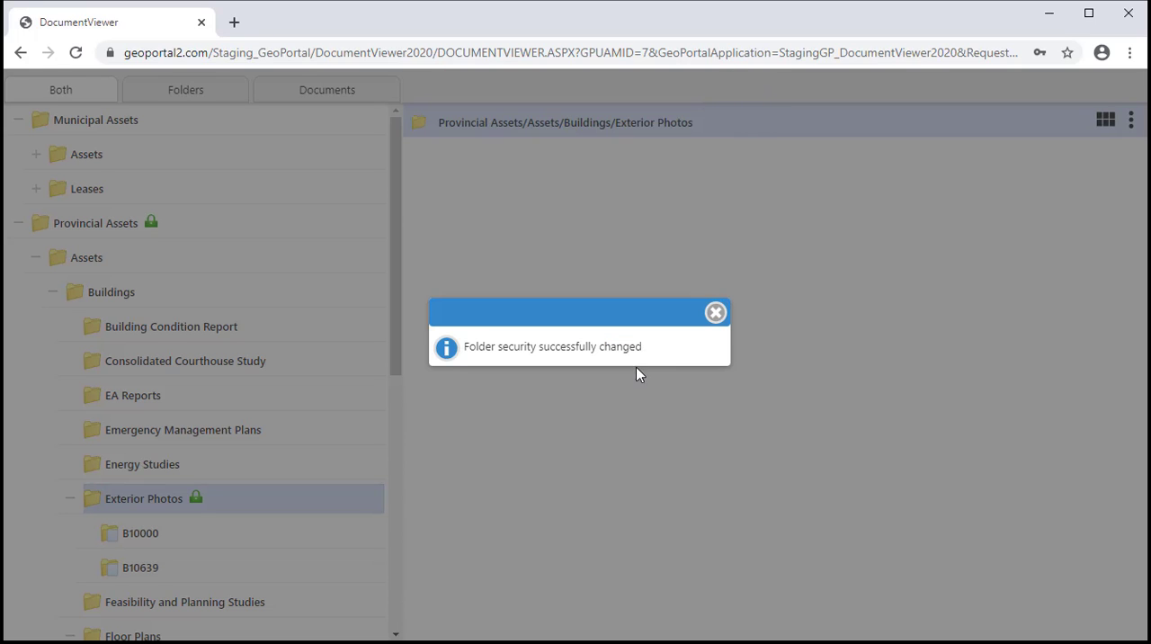
left_click(713, 316)
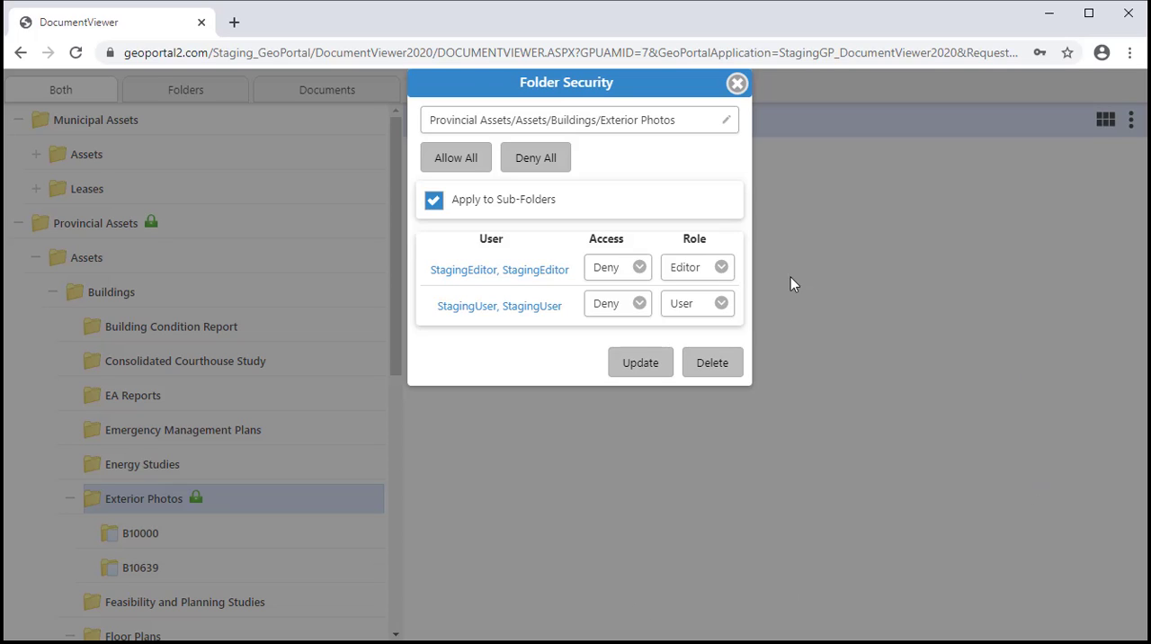
Check the access options for StagingEditor on Exterior Photos and set that user's role to Admin
left_click(640, 269)
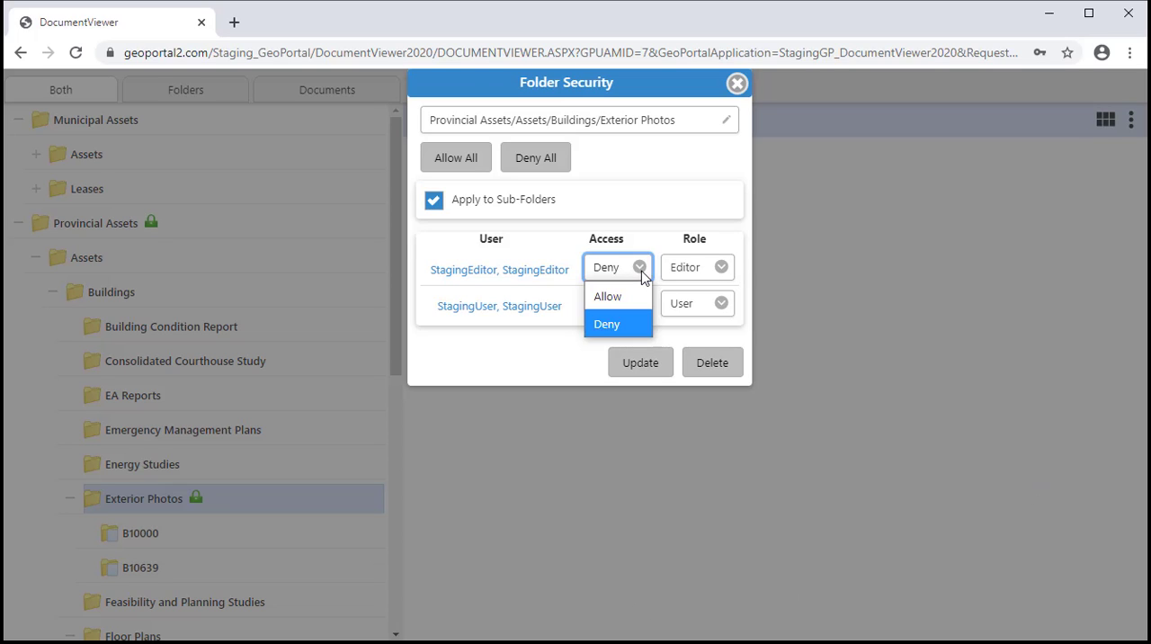
left_click(640, 269)
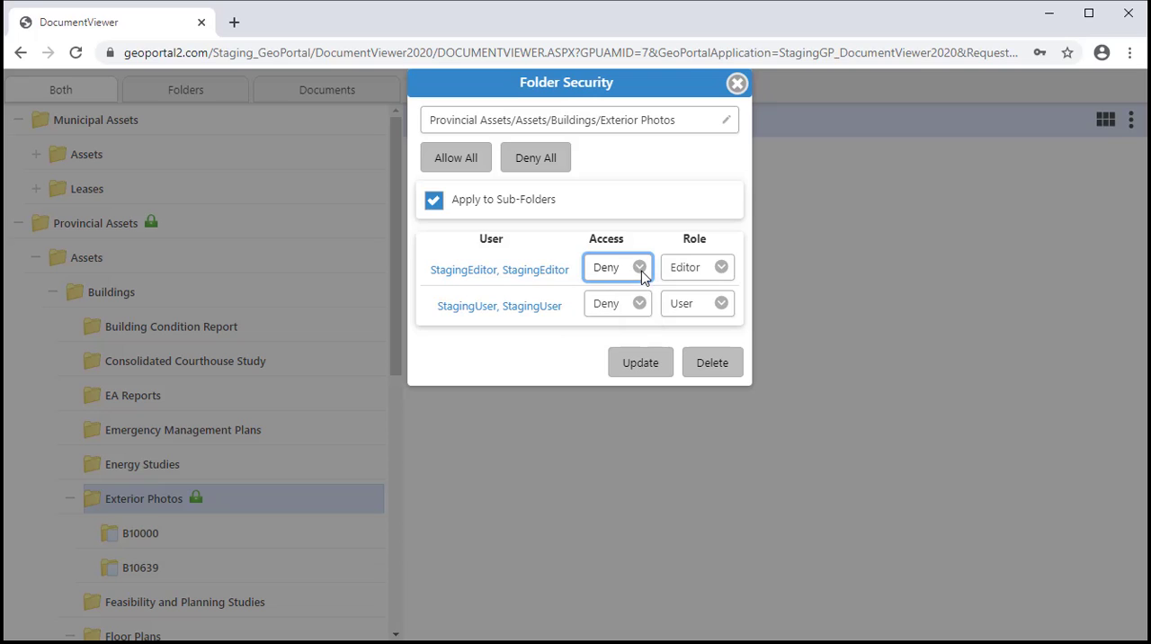
left_click(725, 272)
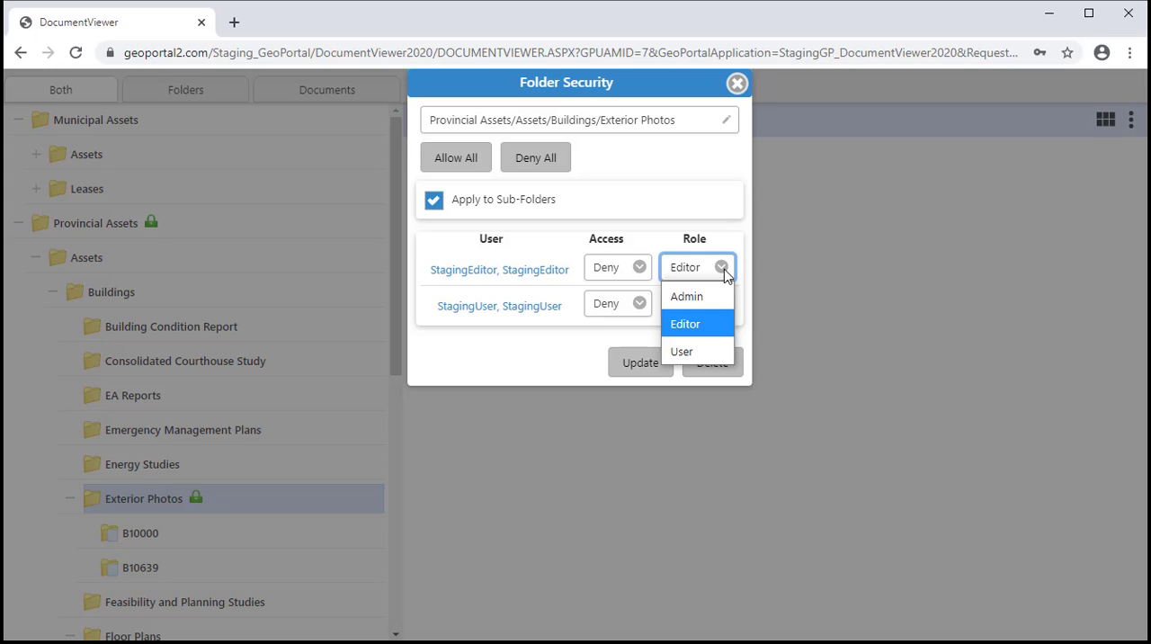
left_click(724, 273)
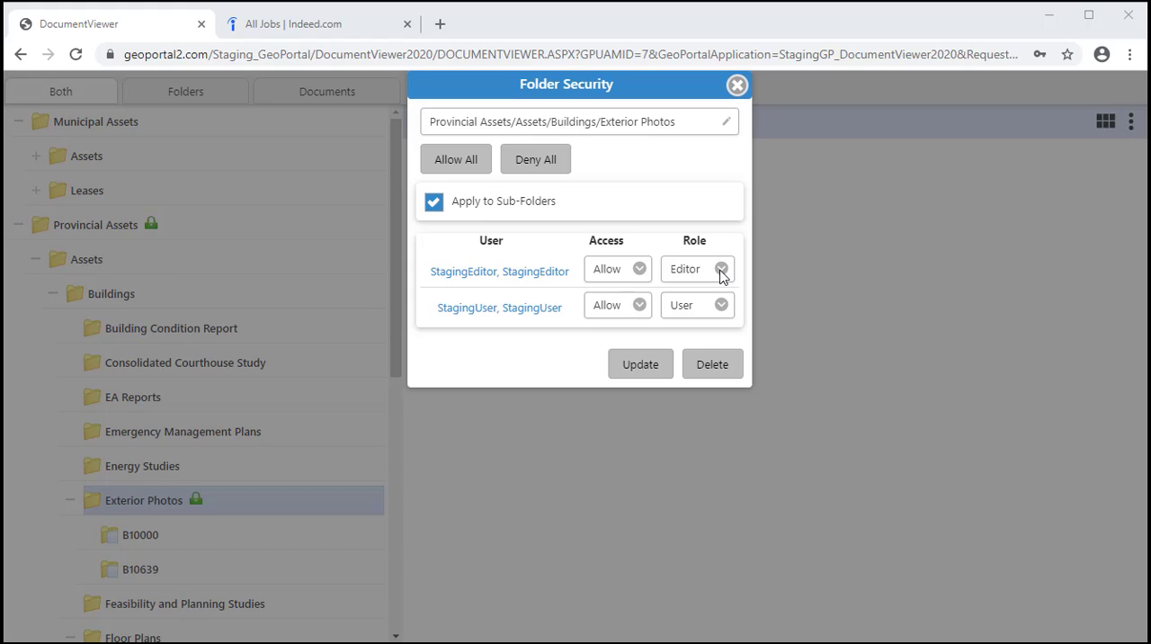
left_click(705, 274)
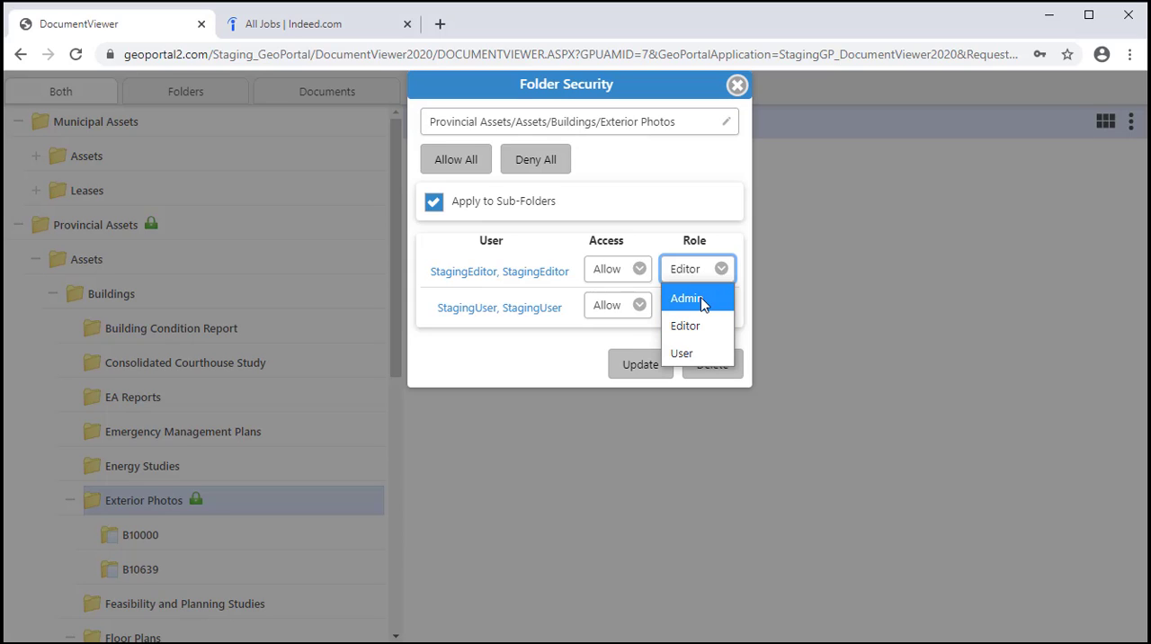
left_click(702, 299)
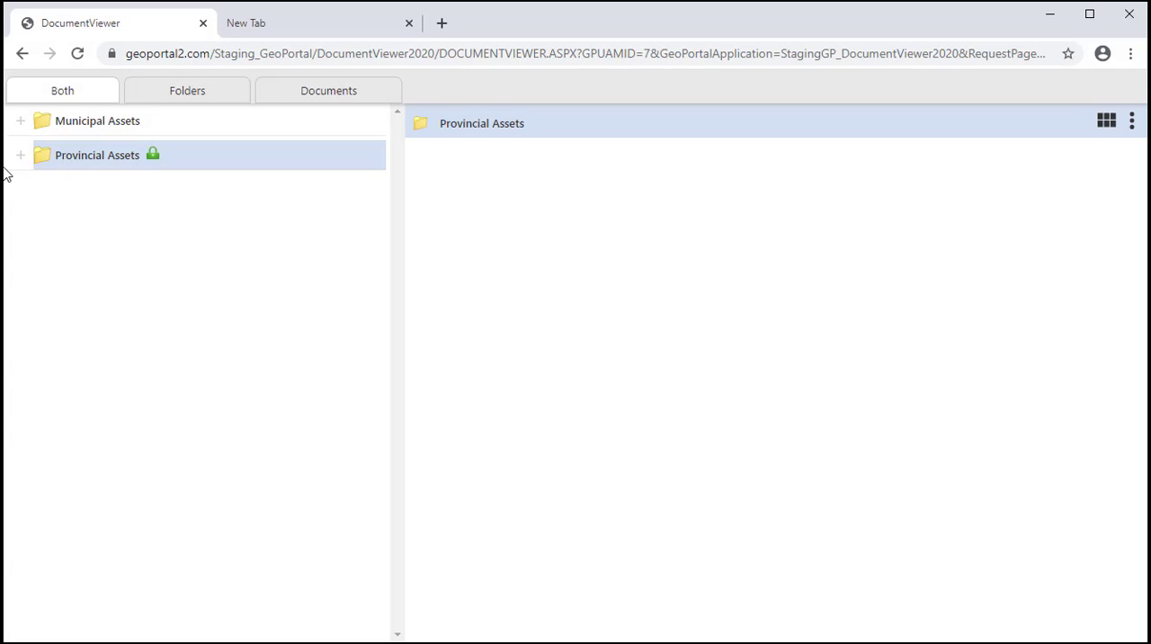
Expand Provincial Assets and its Assets sub-folder, and review the folder security of Provincial Assets
left_click(20, 160)
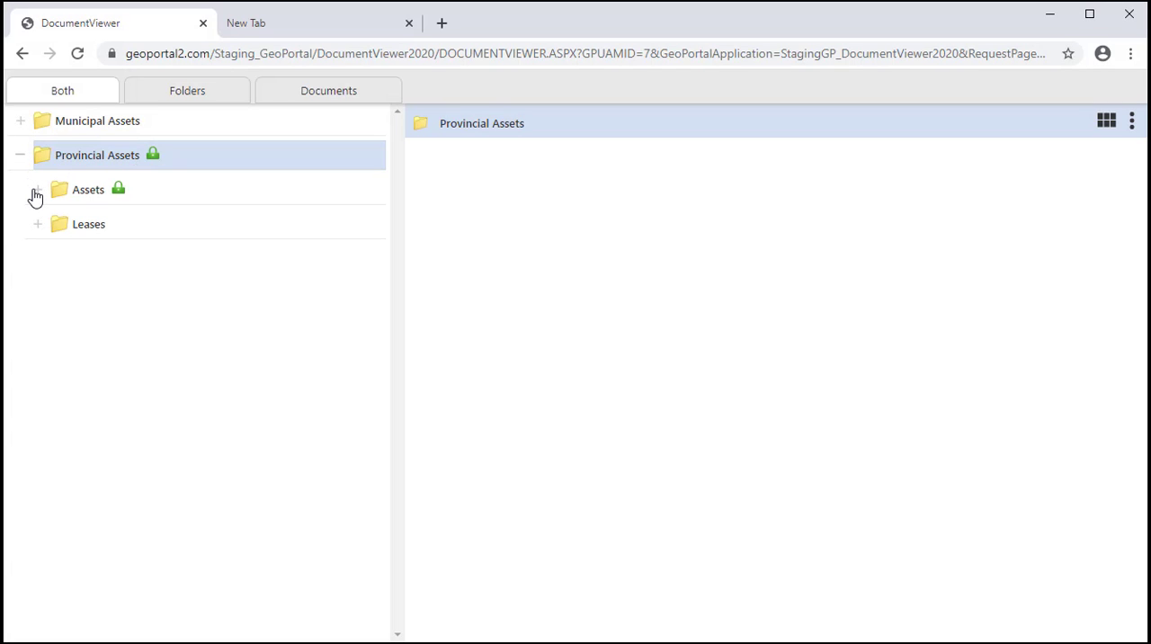
left_click(37, 192)
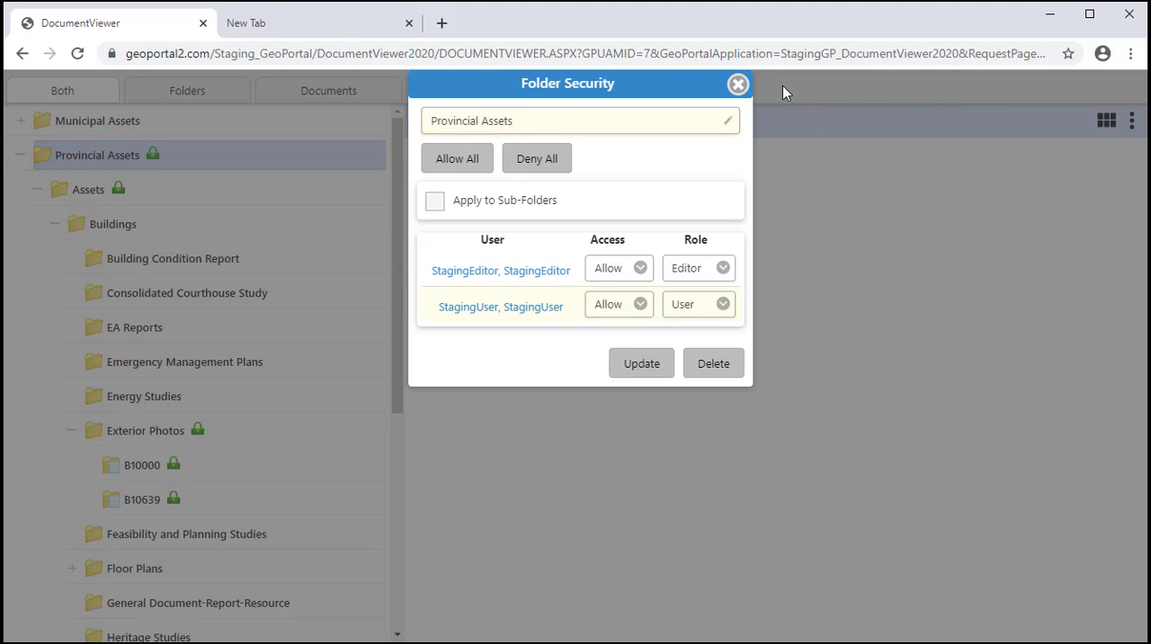
left_click(738, 83)
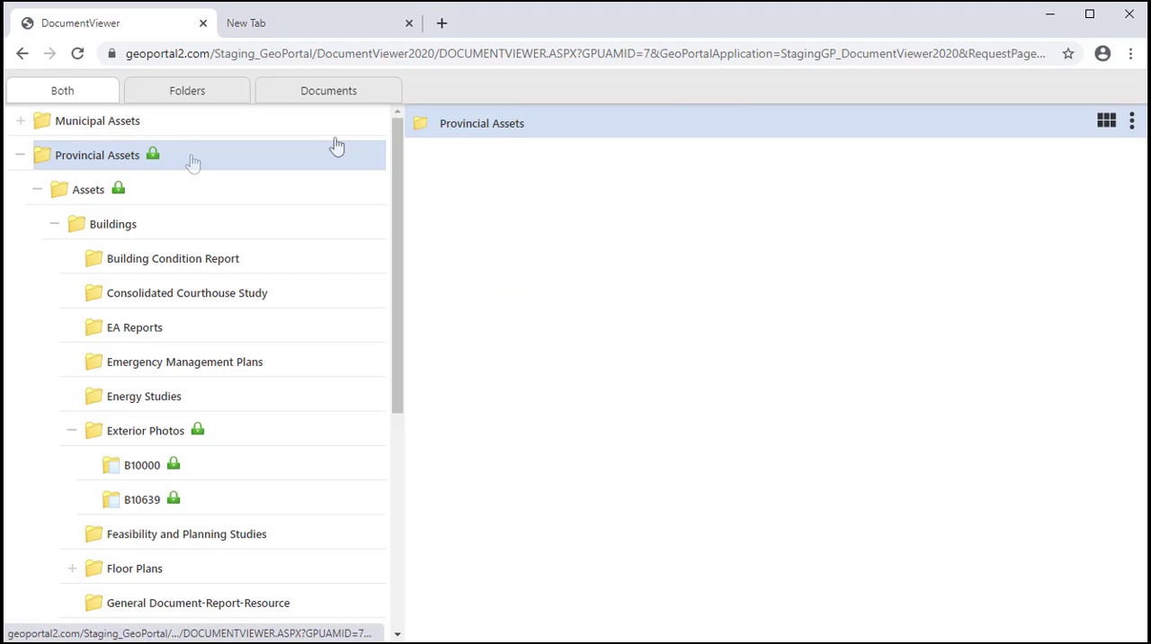
Review the folder security of the Assets folder and of B10639 under Exterior Photos
left_click(92, 196)
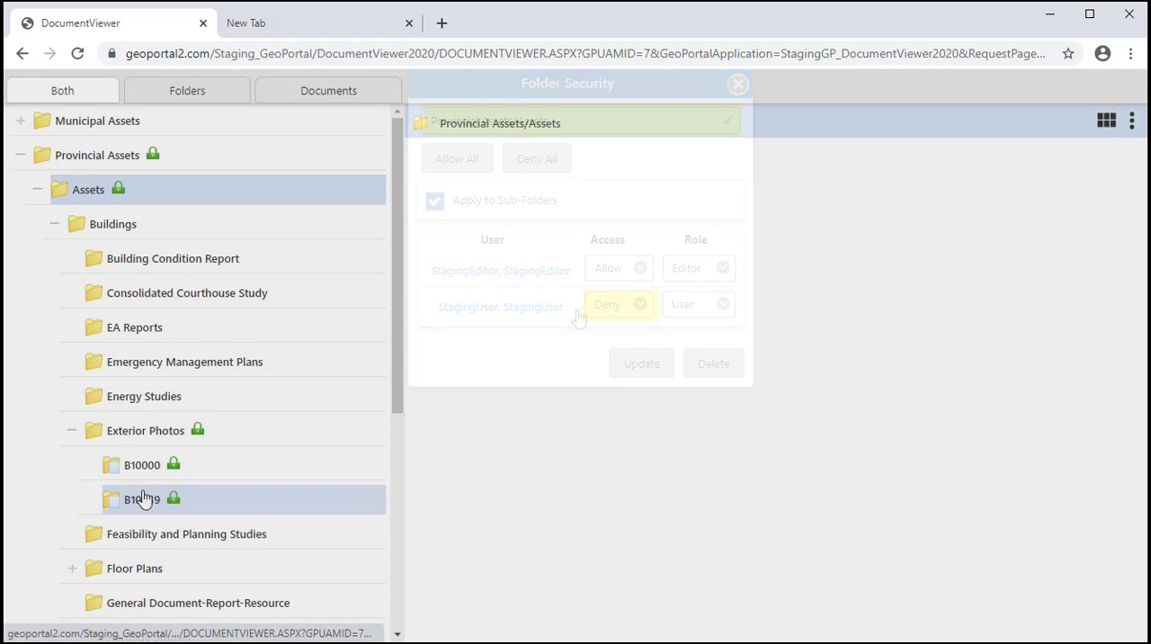
right_click(144, 497)
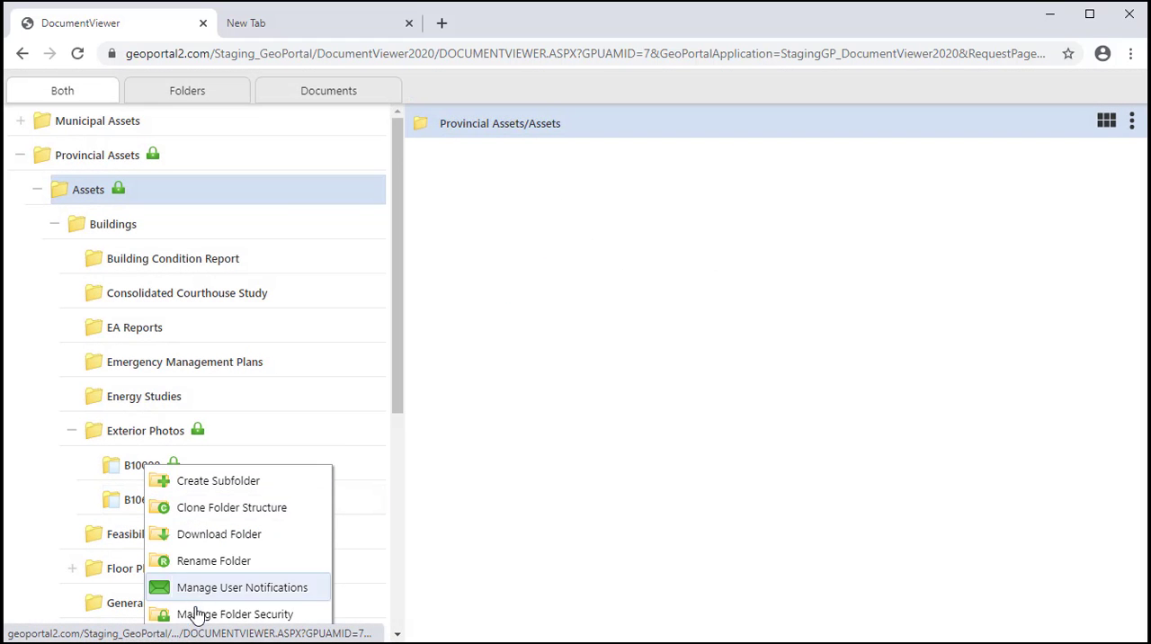
left_click(196, 614)
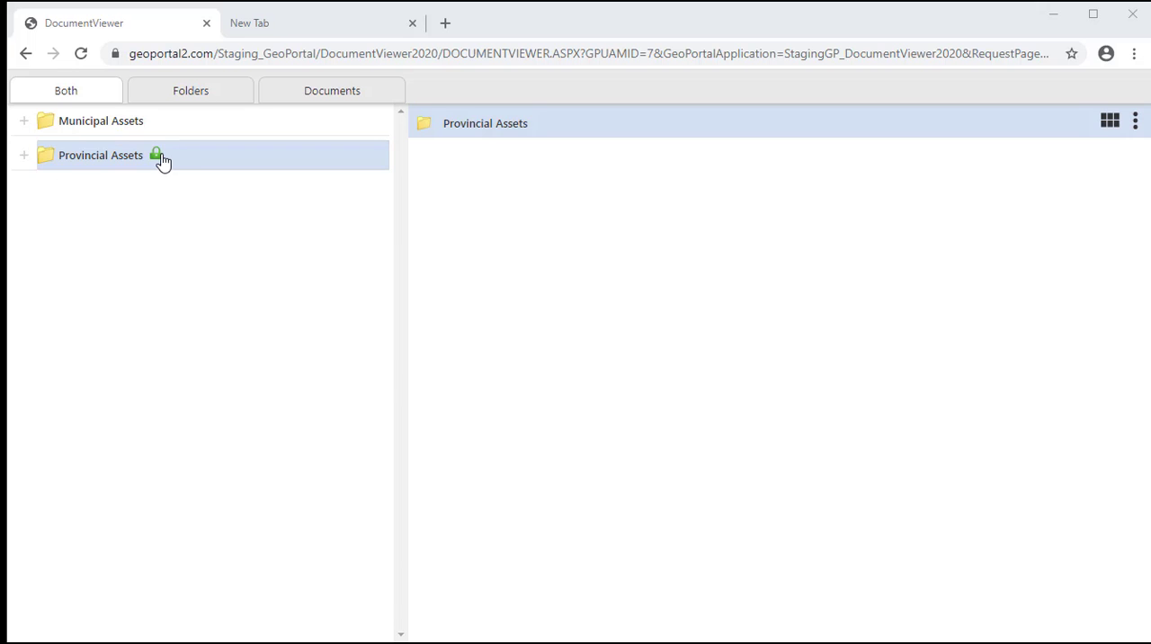
Switch to the User role view, expand Provincial Assets, and open the B10000 folder under Floor Plans
left_click(23, 156)
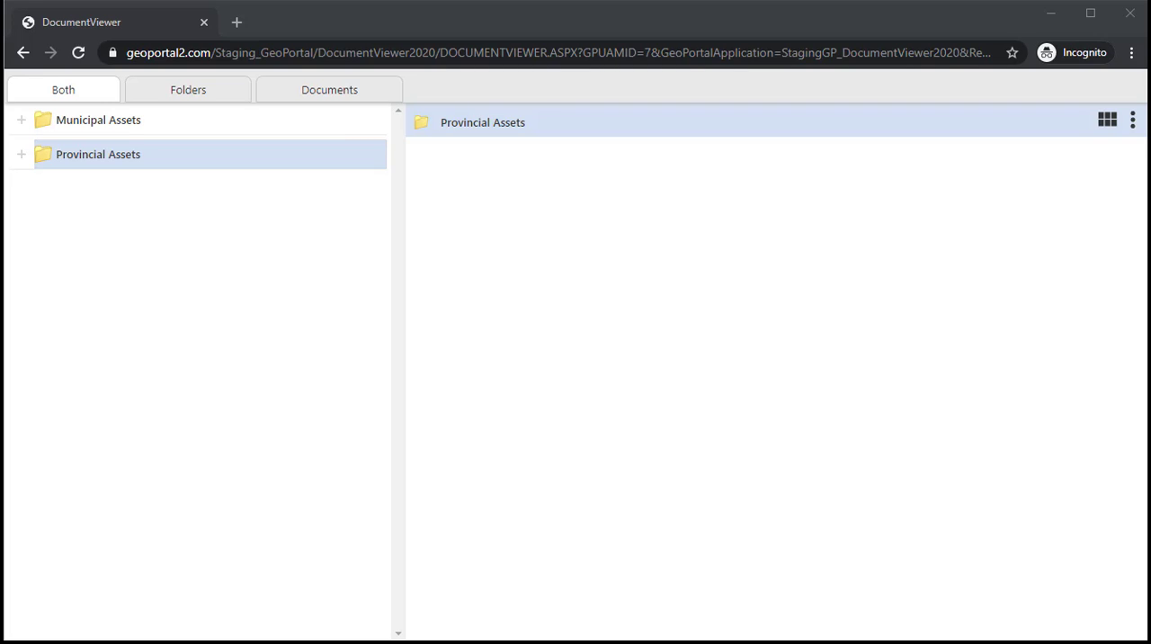
left_click(22, 163)
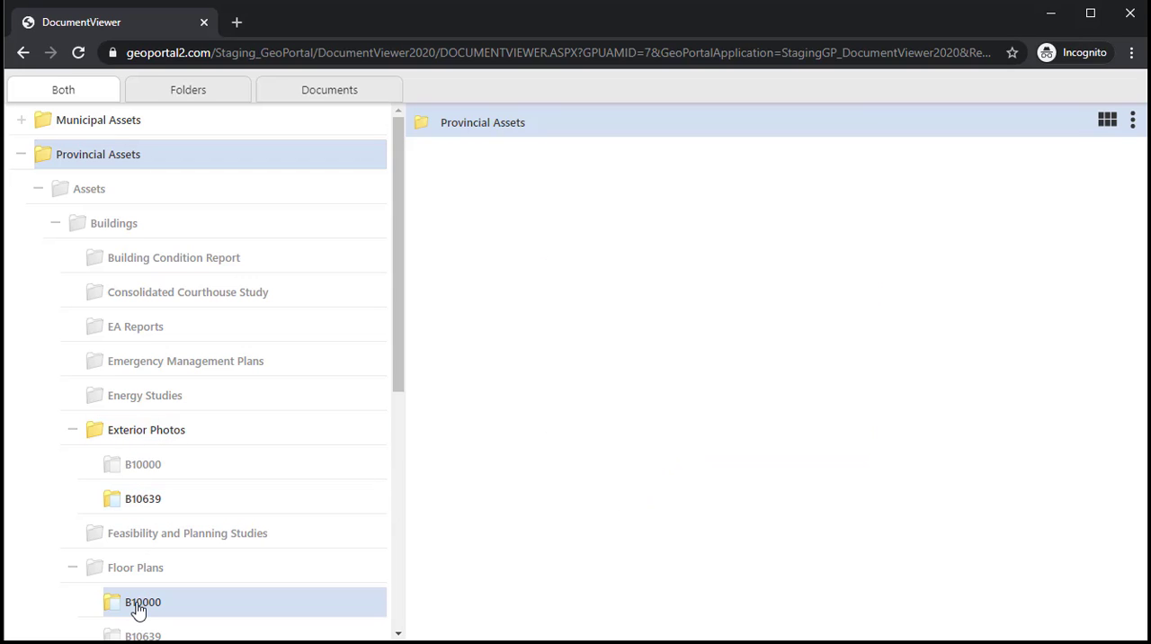
left_click(138, 611)
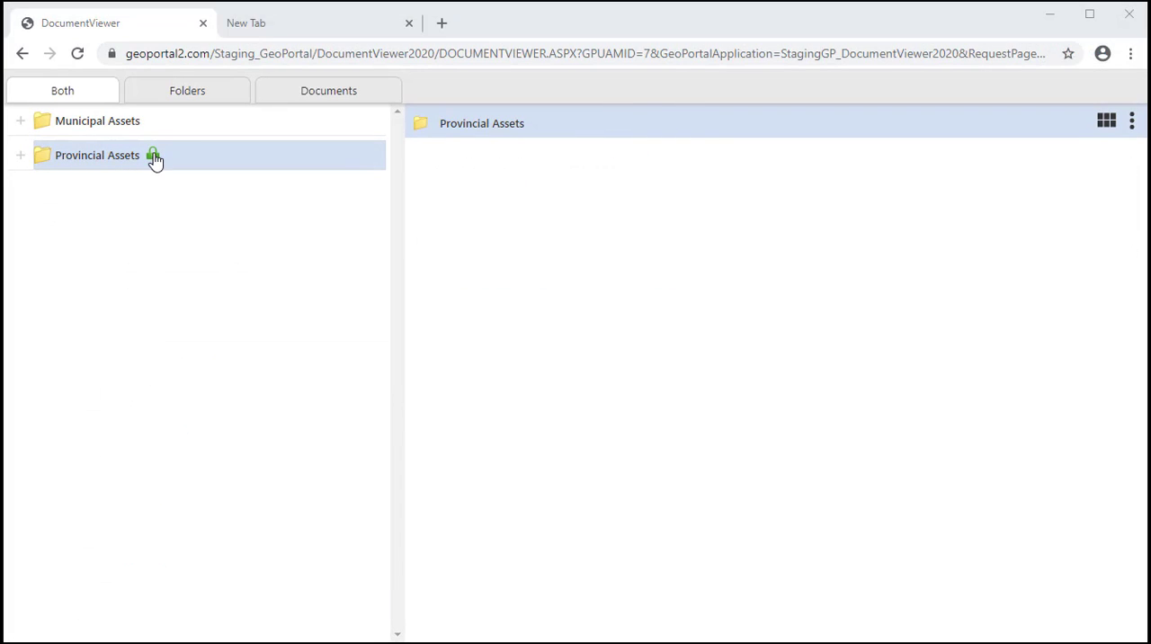
Back in the administrator's view, expand Provincial Assets and open its folder security settings
left_click(153, 155)
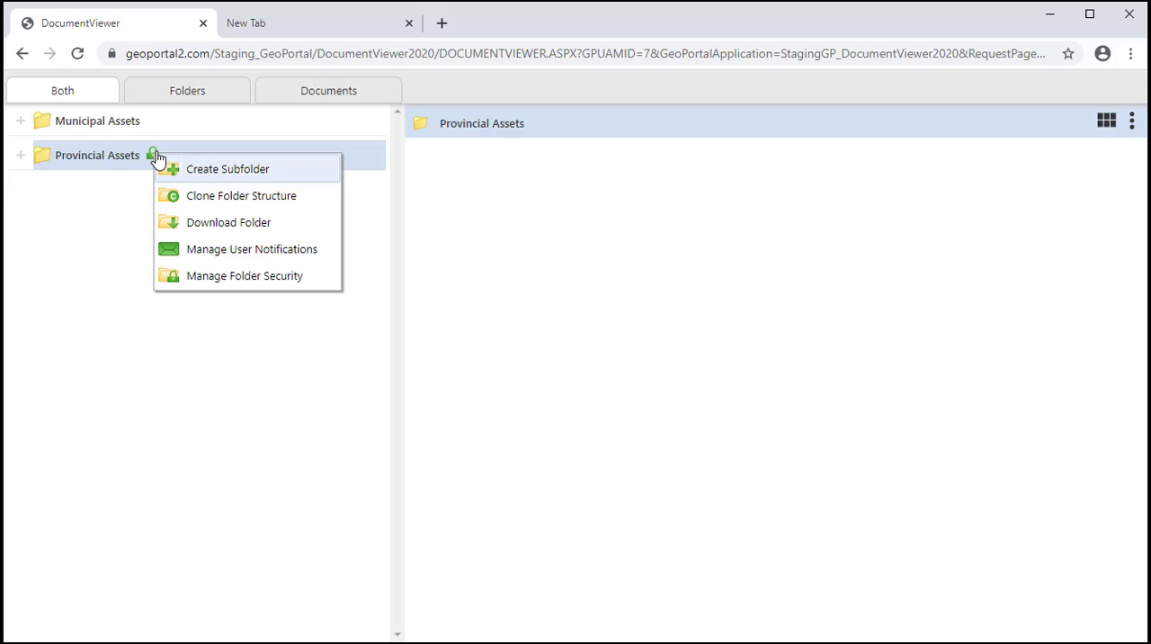
left_click(236, 276)
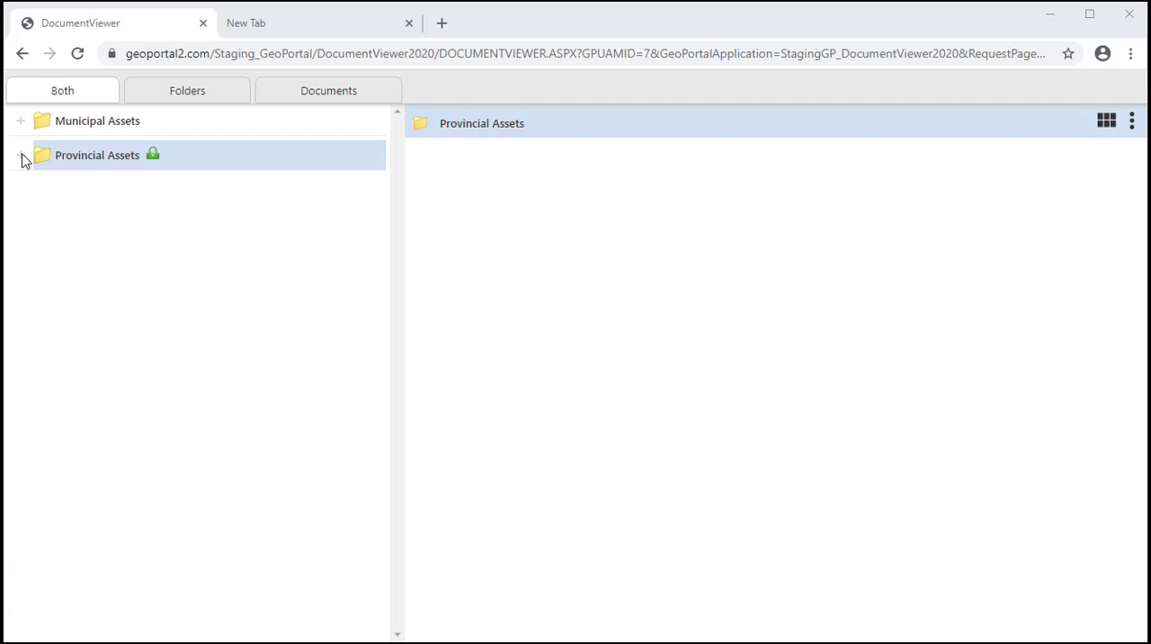
left_click(21, 155)
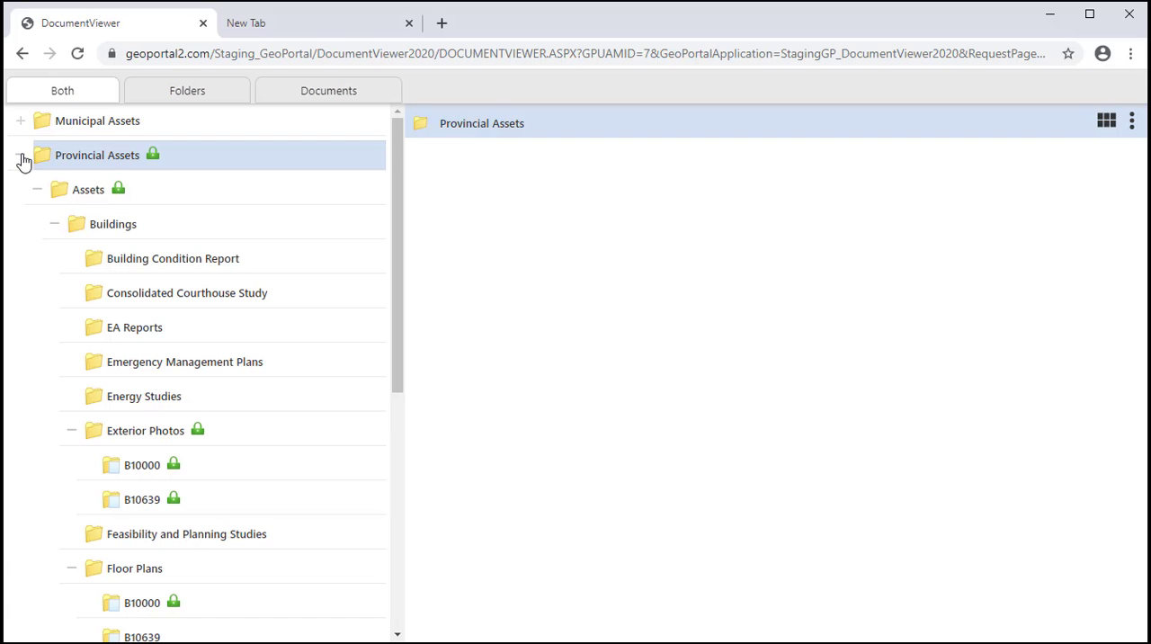
right_click(187, 170)
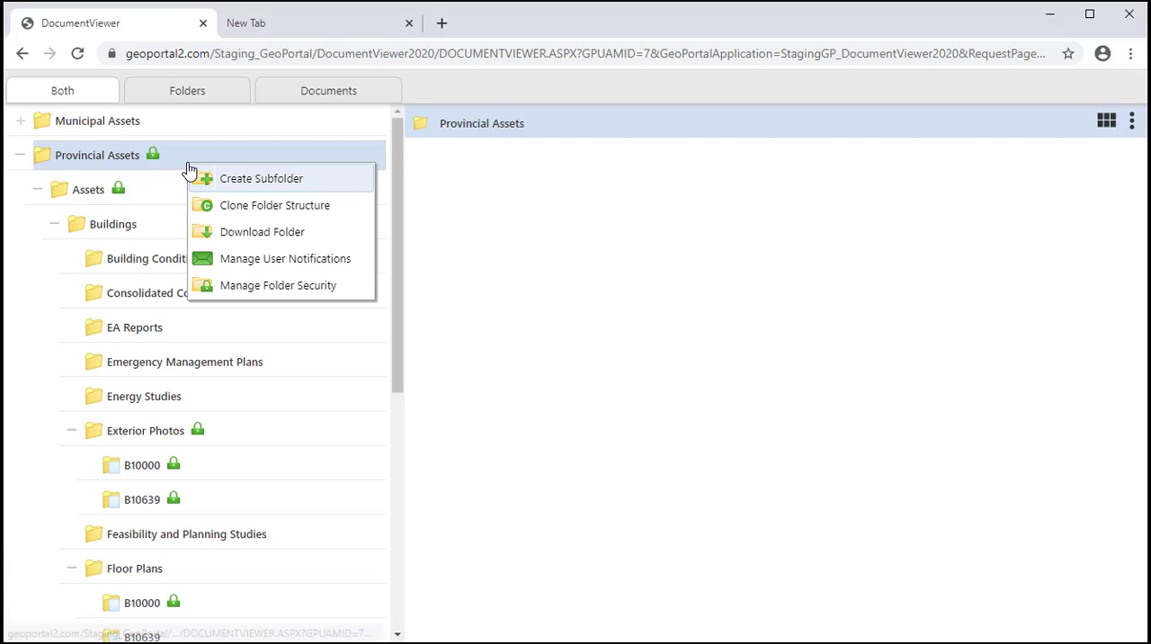
left_click(257, 285)
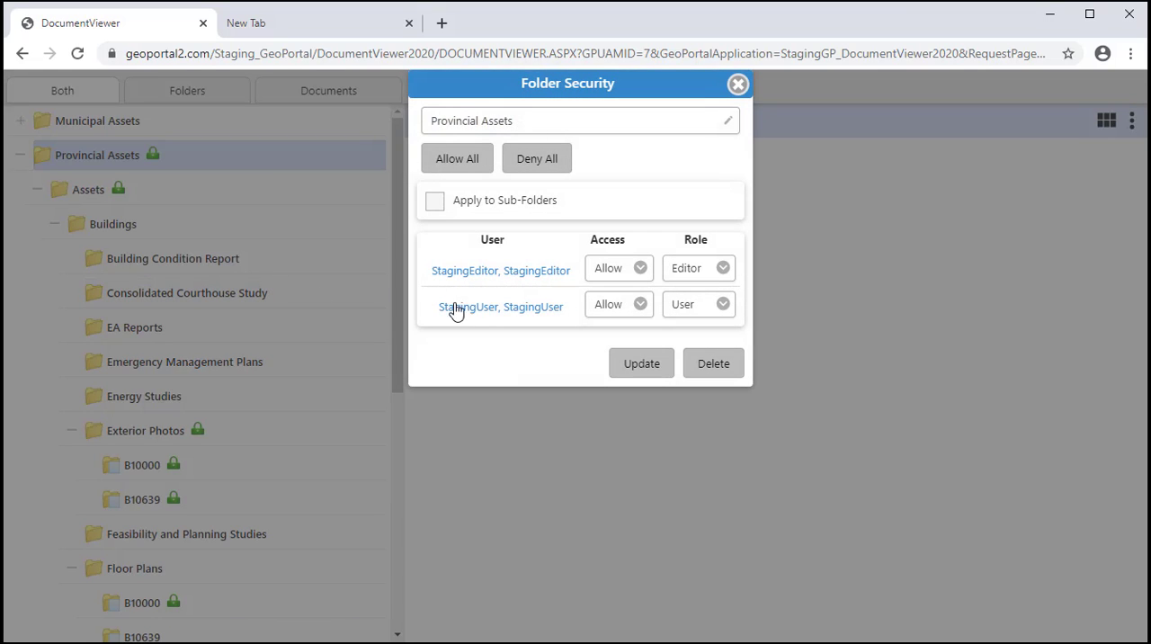
Examine StagingUser's folder access within Provincial Assets, expanding Assets, Buildings, and Exterior Photos
left_click(466, 310)
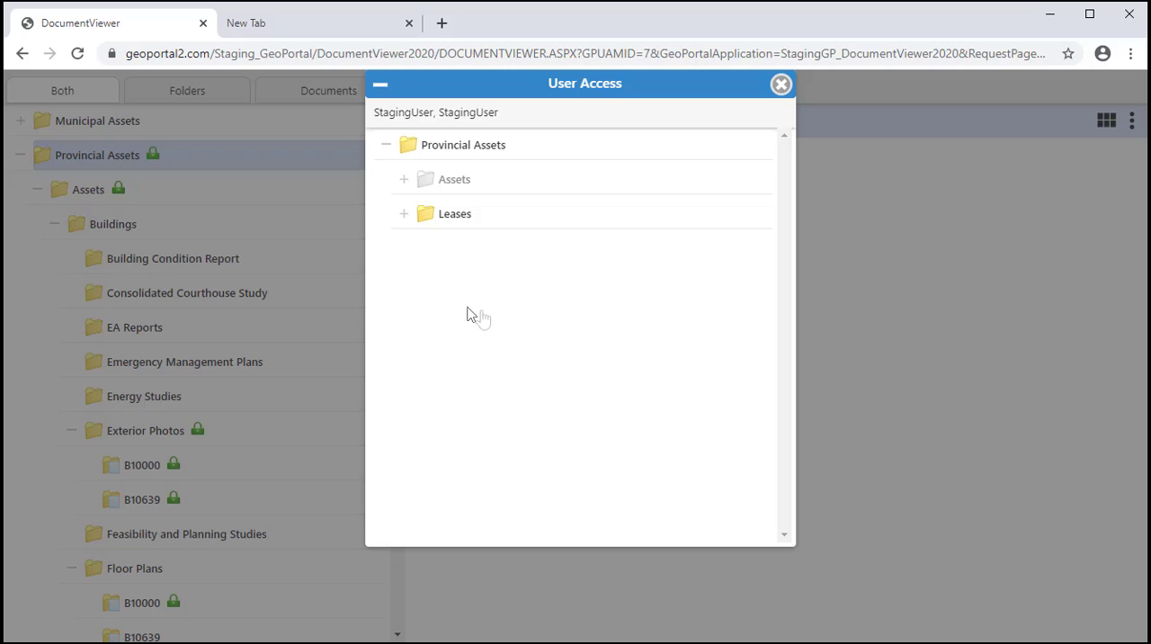
left_click(405, 180)
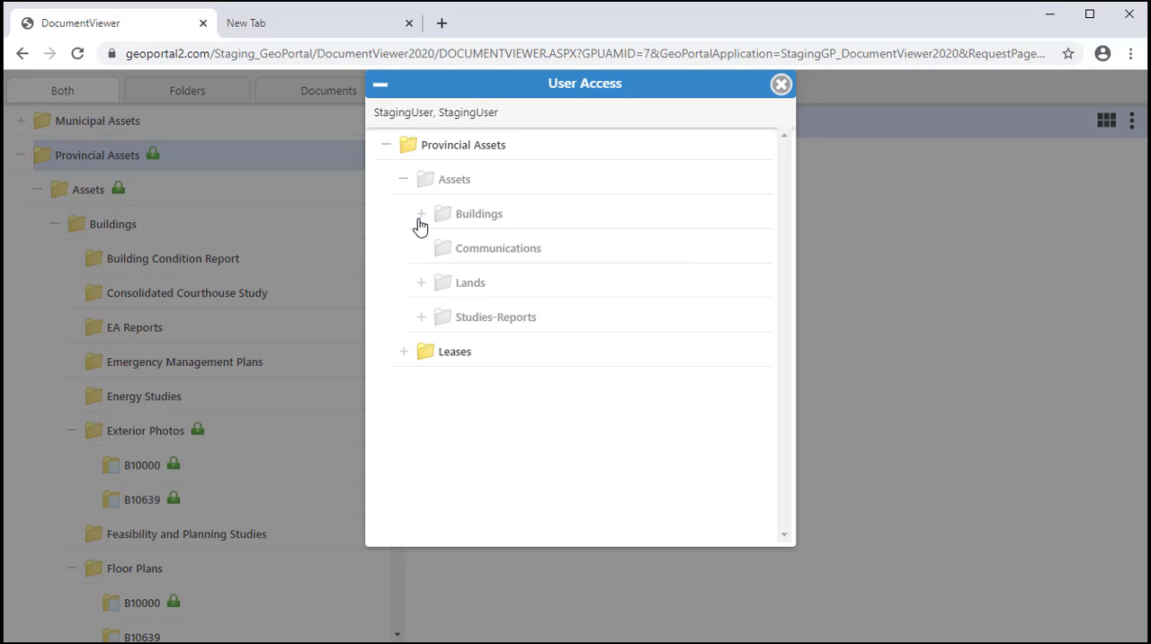
left_click(420, 216)
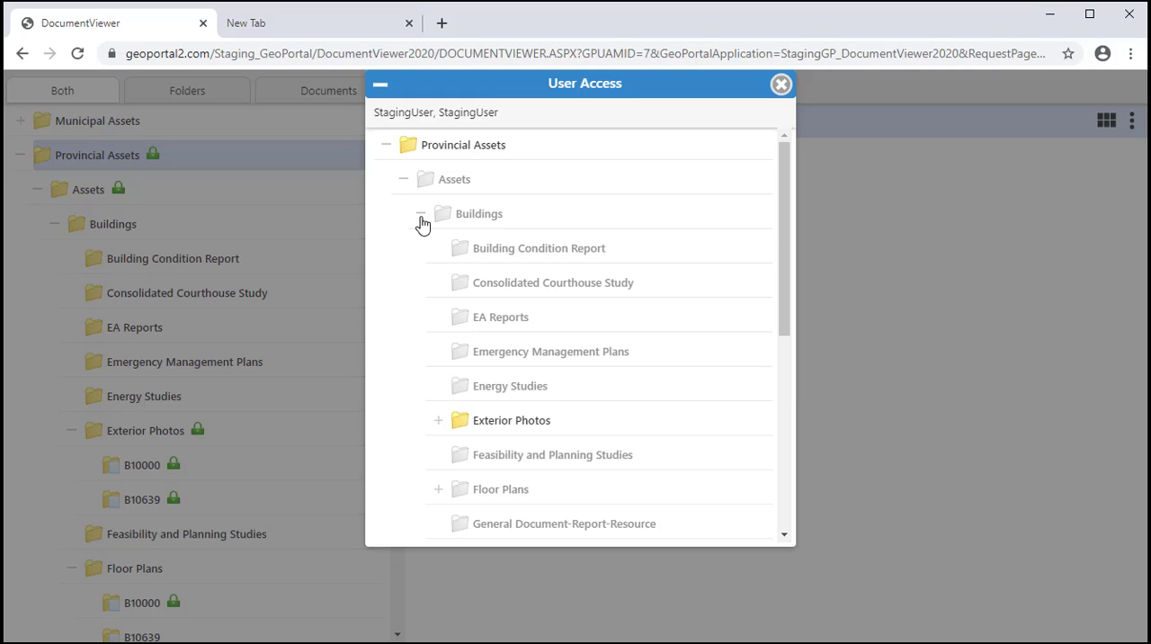
left_click(440, 421)
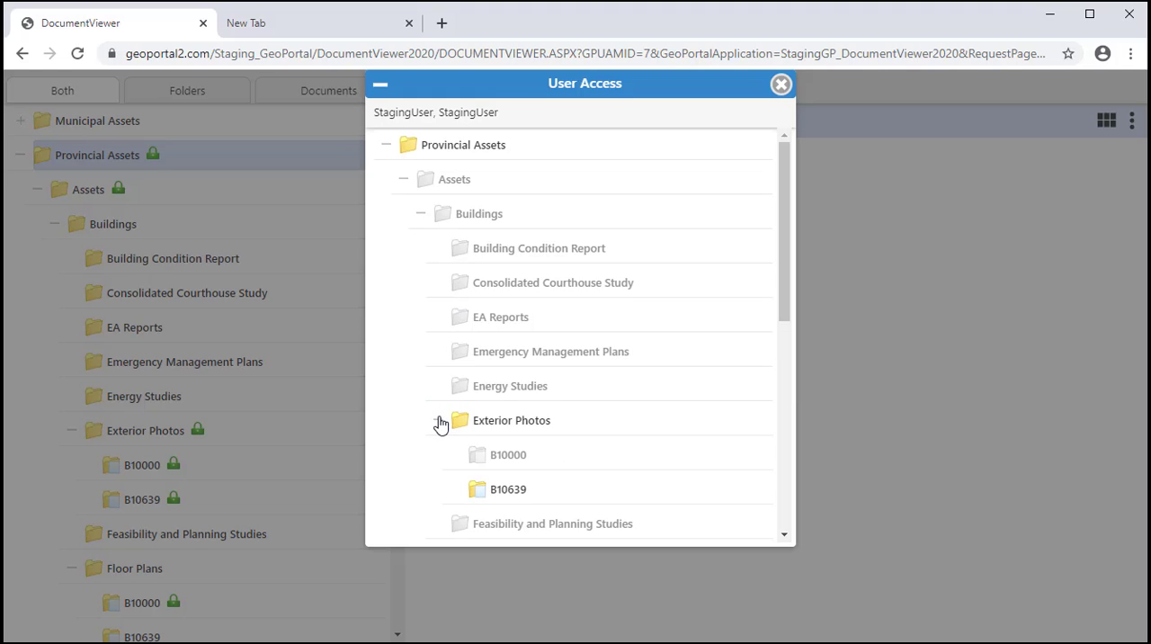